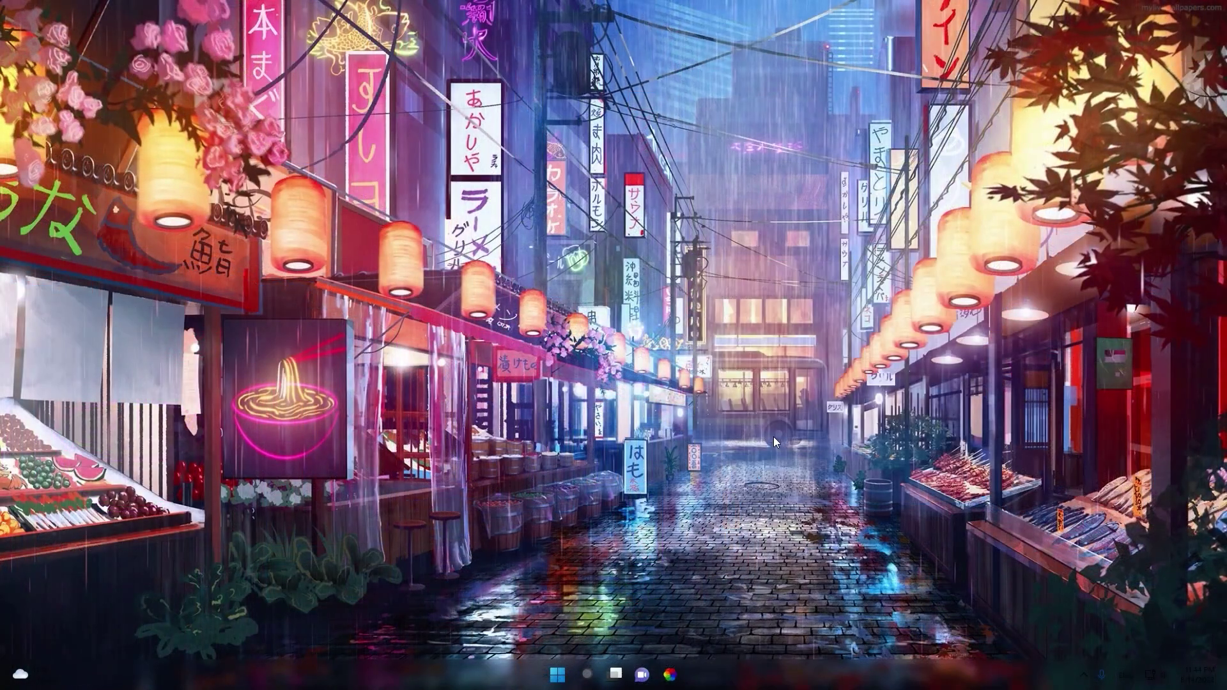
Launch NVIDIA Control Panel and show the Adjust desktop color settings page
click(845, 529)
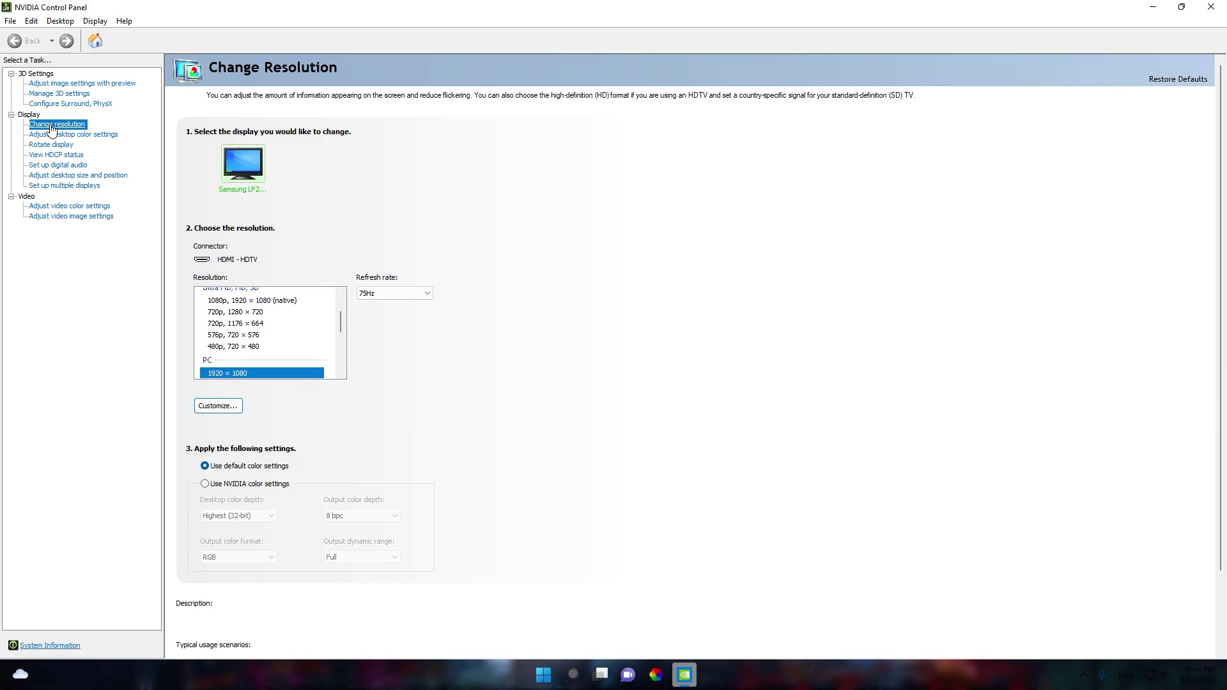
click(95, 142)
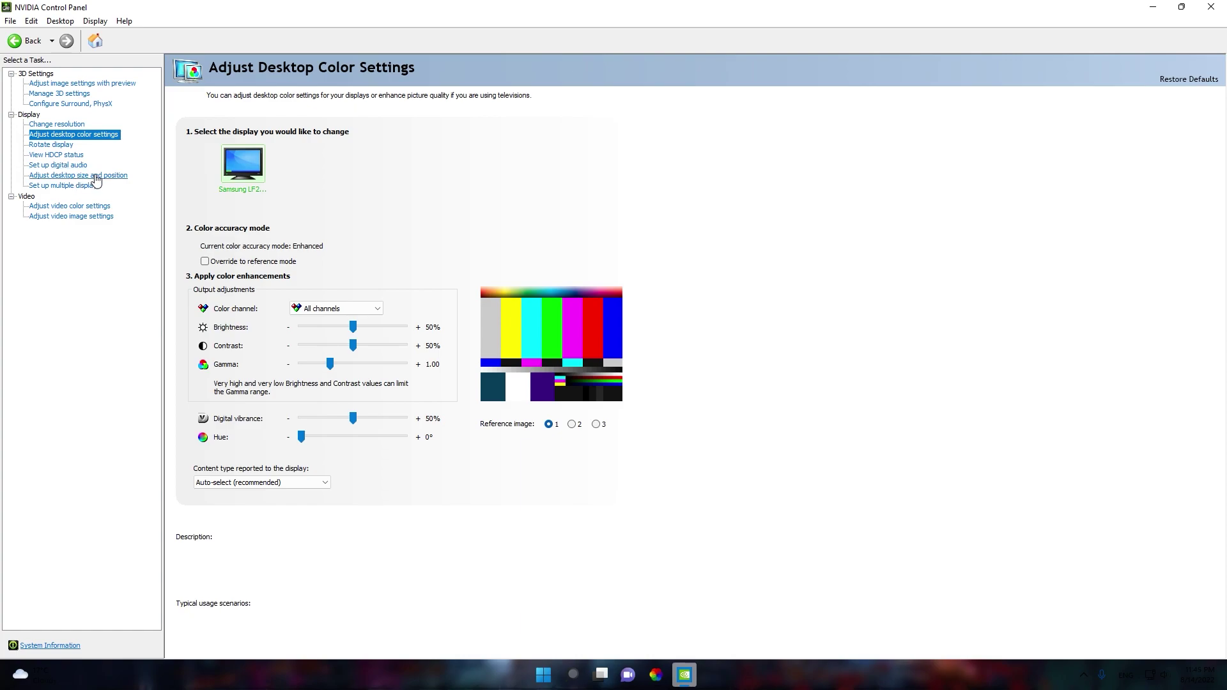
Show the Adjust desktop size and position page and confirm Full-screen scaling is selected
click(96, 176)
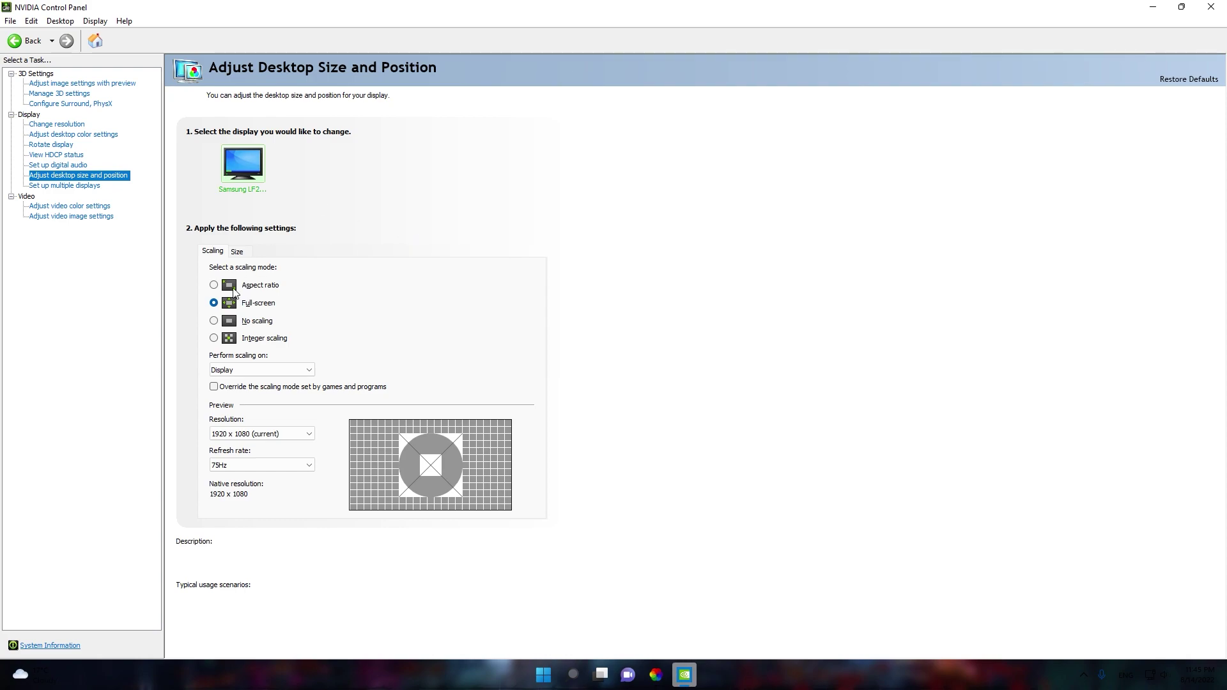
mouse_move(216, 307)
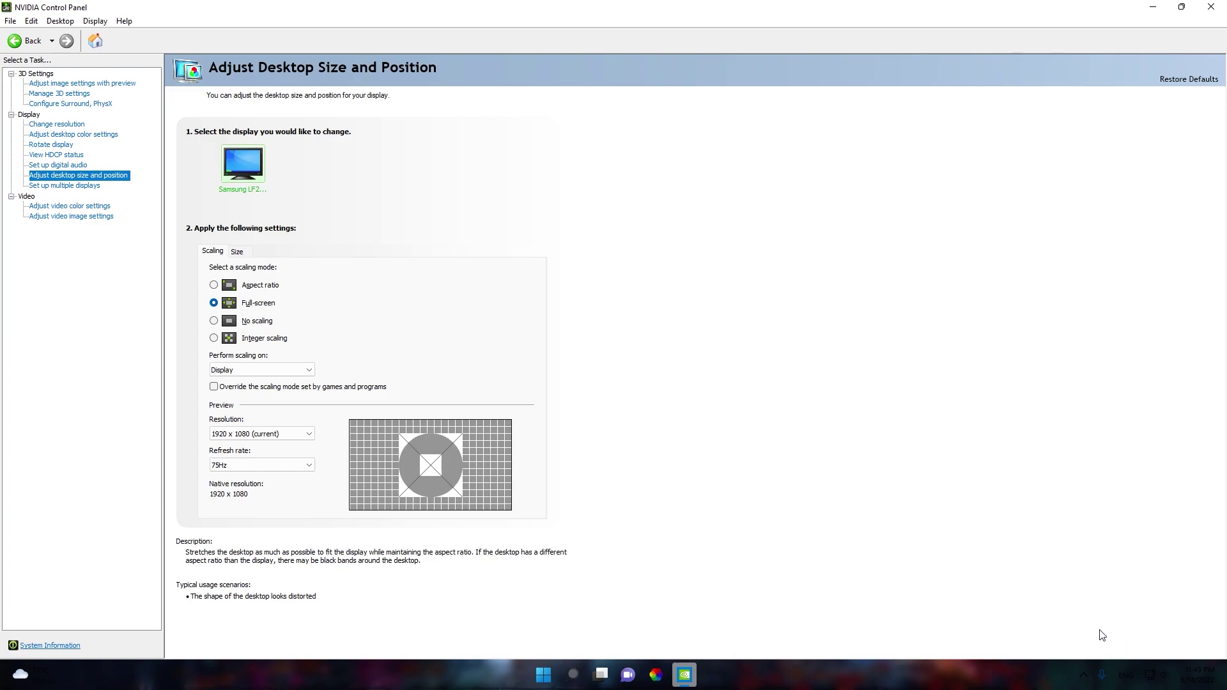
On the Change resolution page, open the Customize dialog listing custom resolutions
click(59, 124)
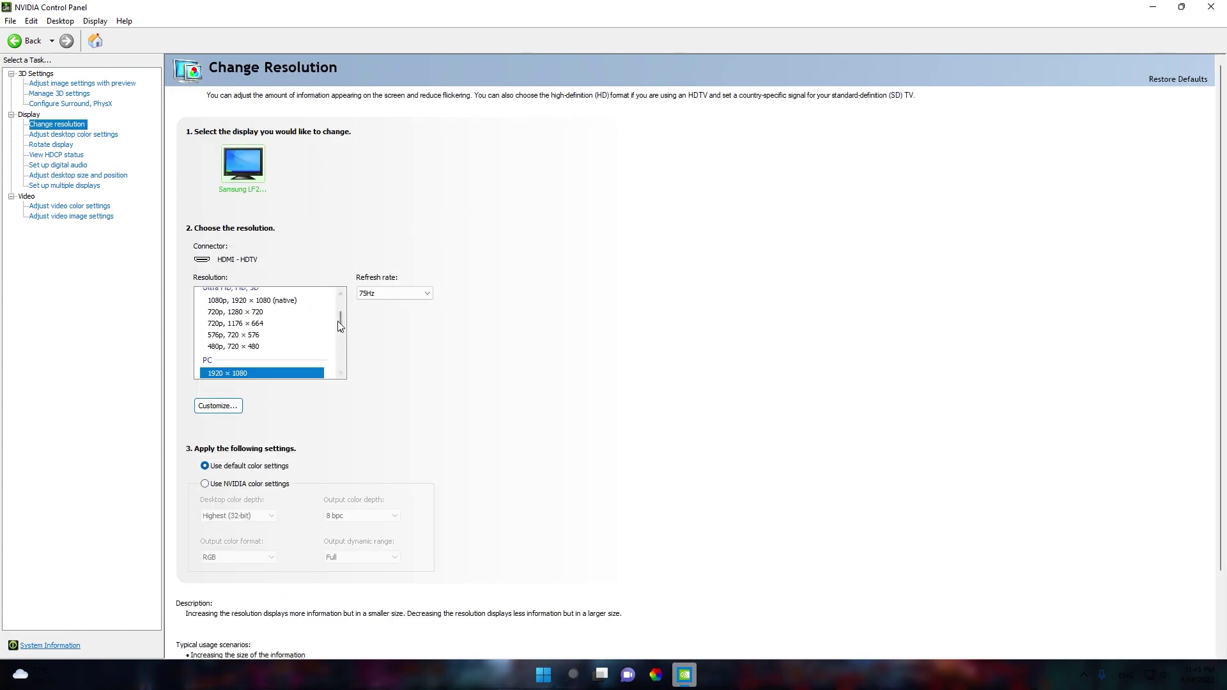
scroll(255, 332, up, 2)
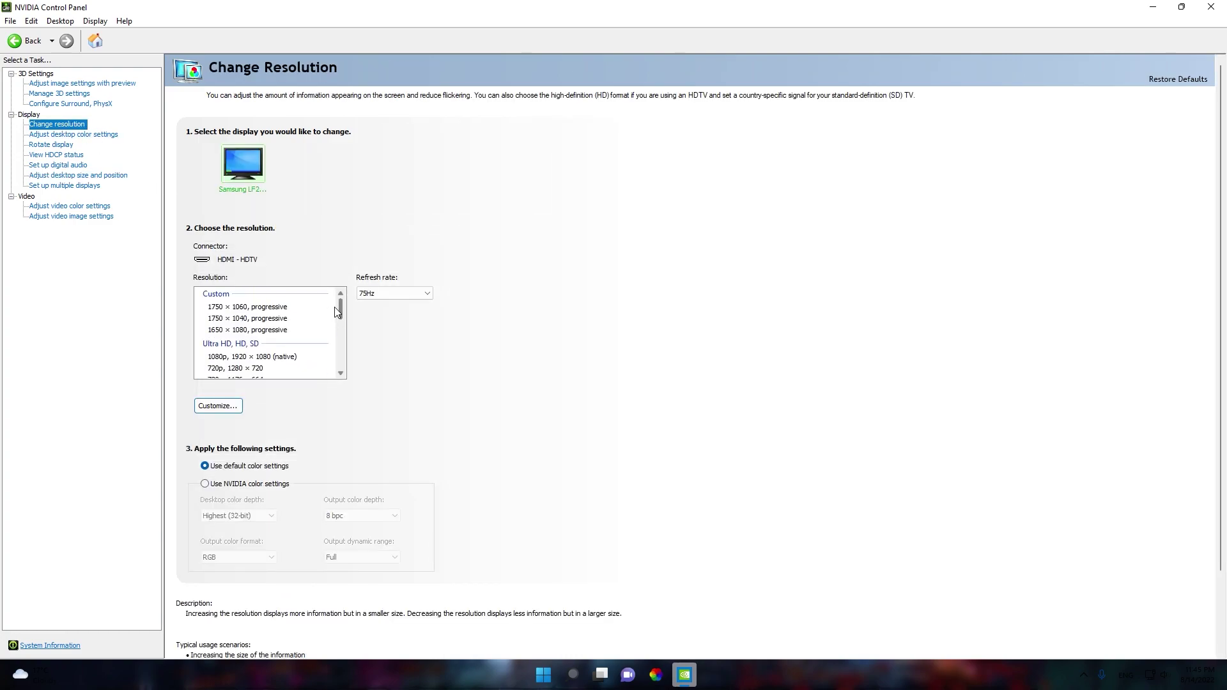
click(237, 409)
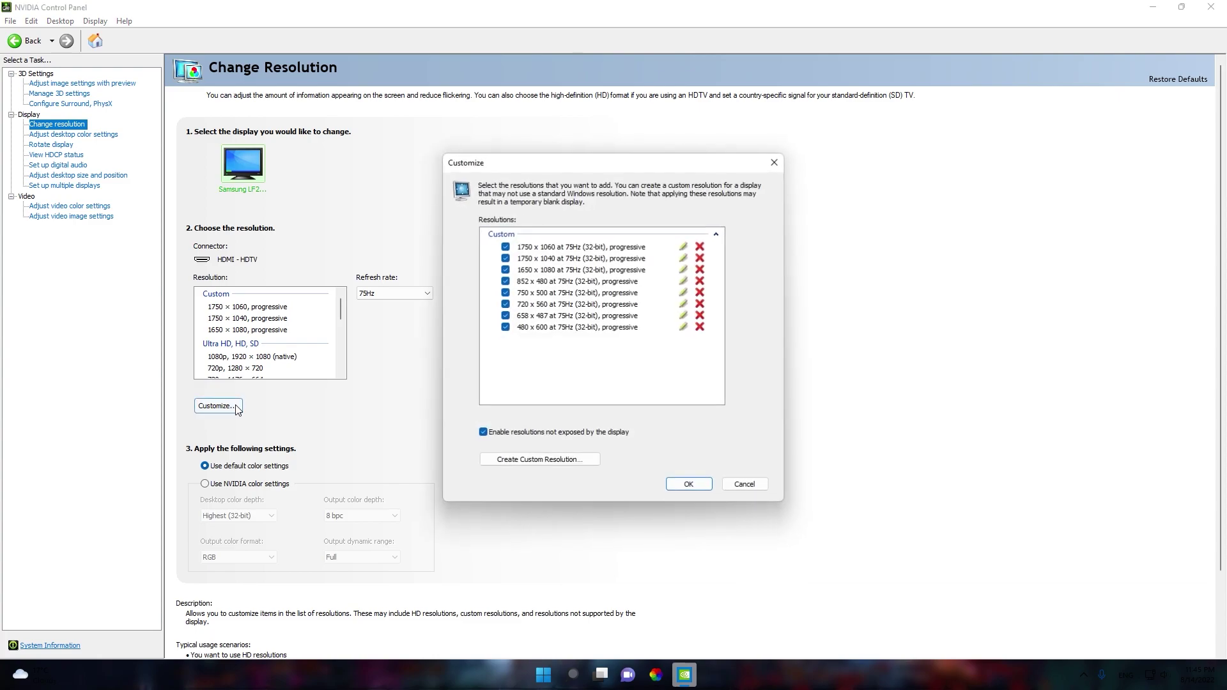
Create a custom resolution of 1280 horizontal pixels by 800 lines, test it, and save it
click(546, 460)
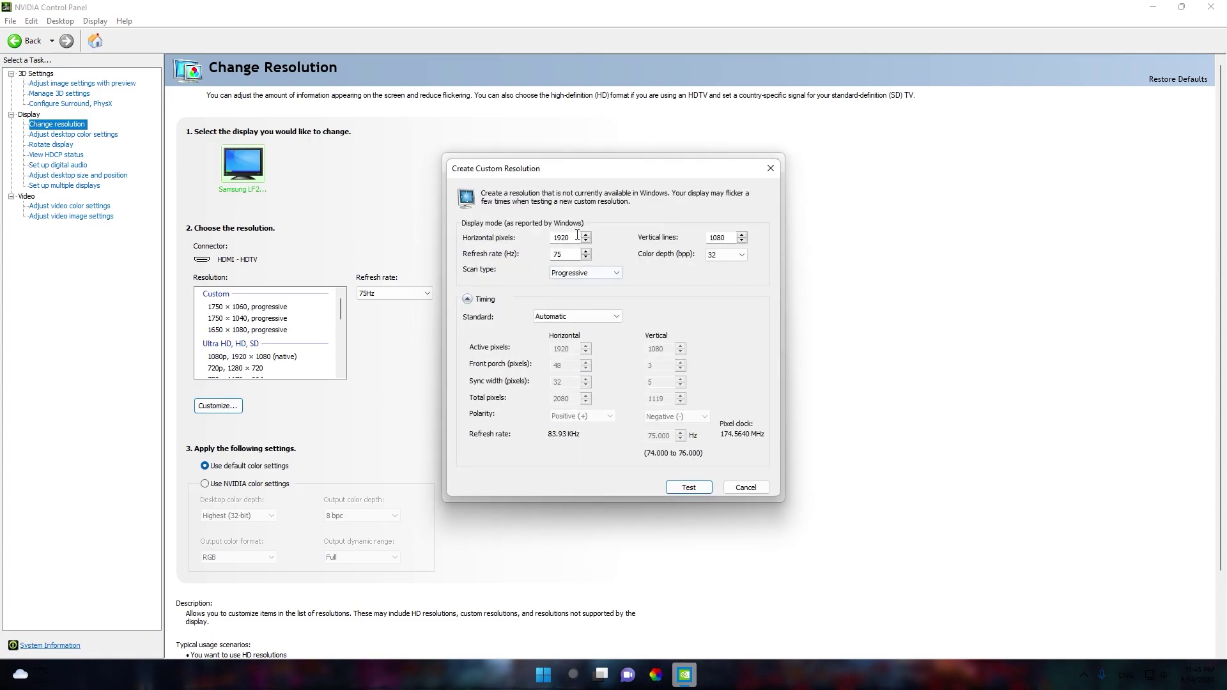
double_click(577, 237)
text(1280)
drag(731, 236, 710, 236)
text(800)
click(699, 491)
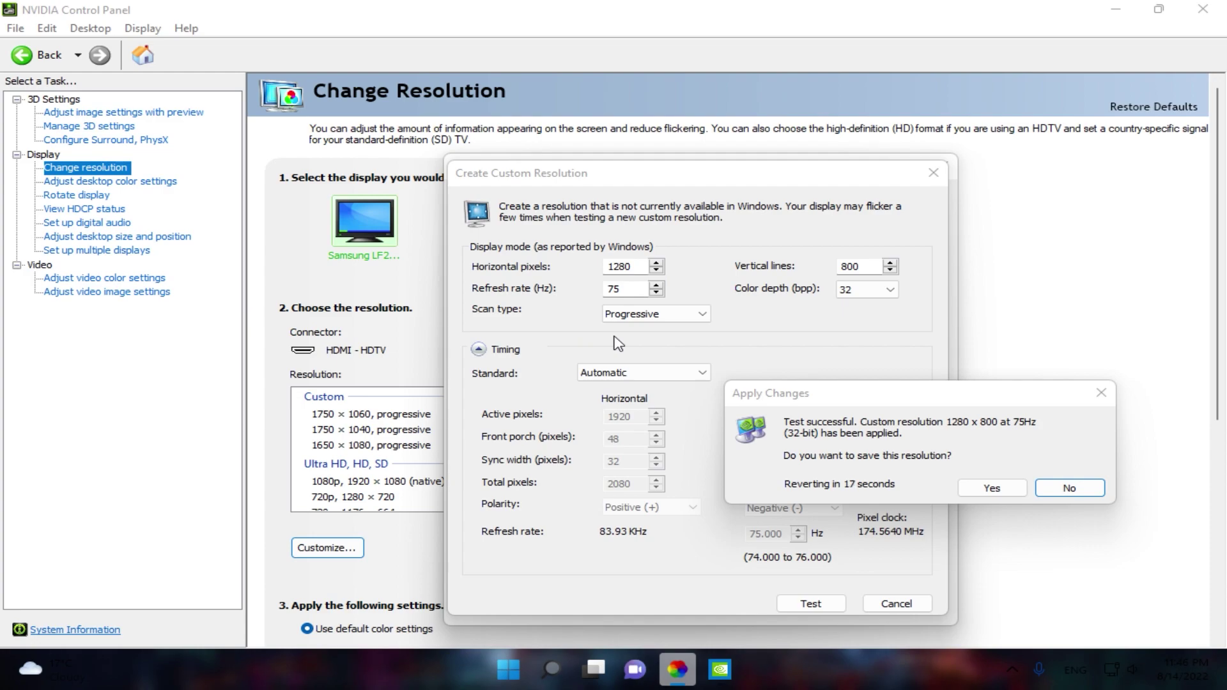
click(992, 489)
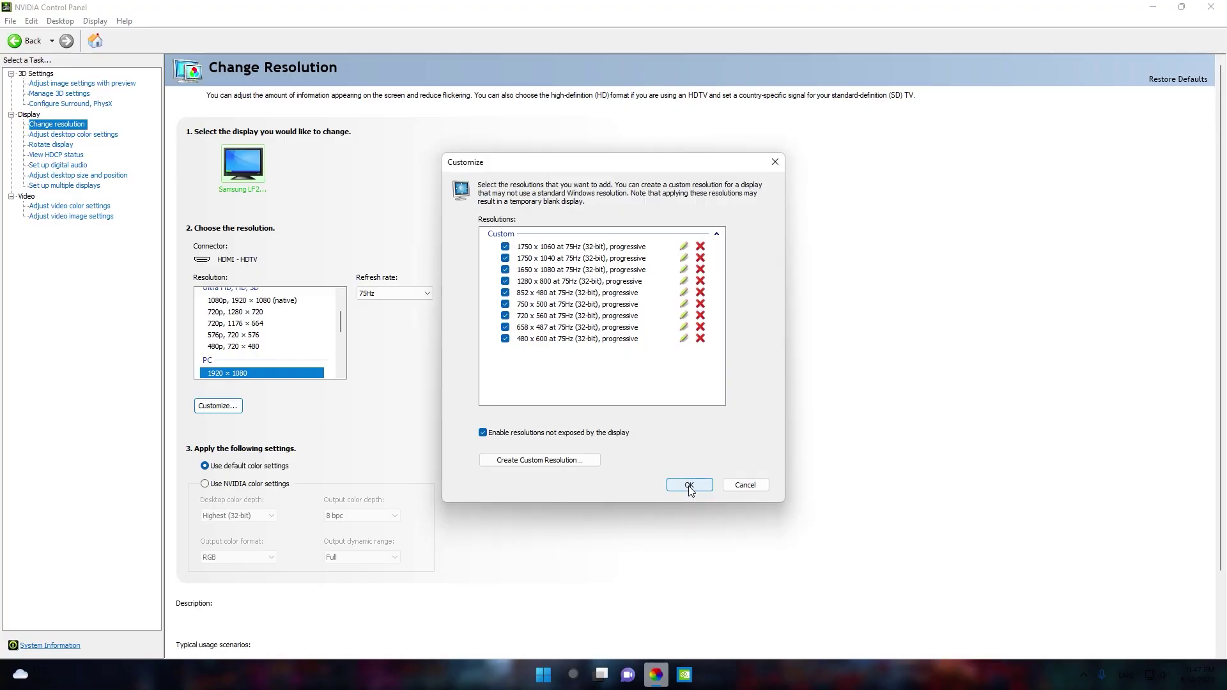
Select the custom 1280 × 800 progressive resolution in the Resolution list and apply it
click(688, 485)
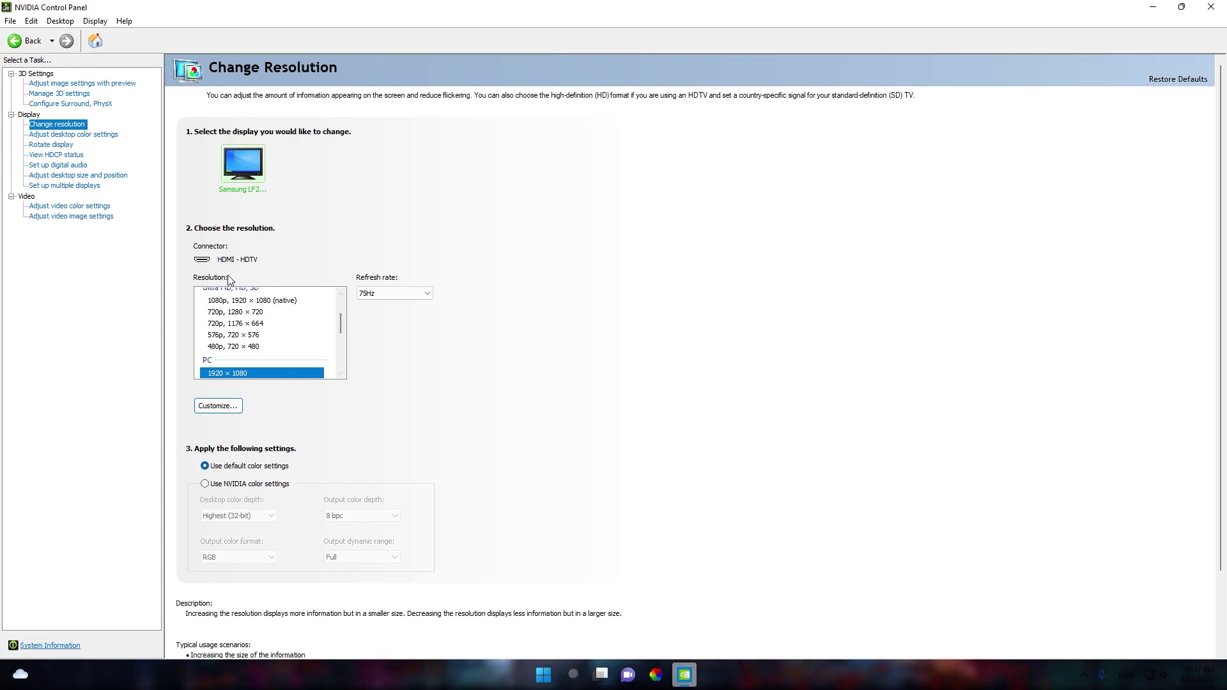
drag(341, 328, 343, 309)
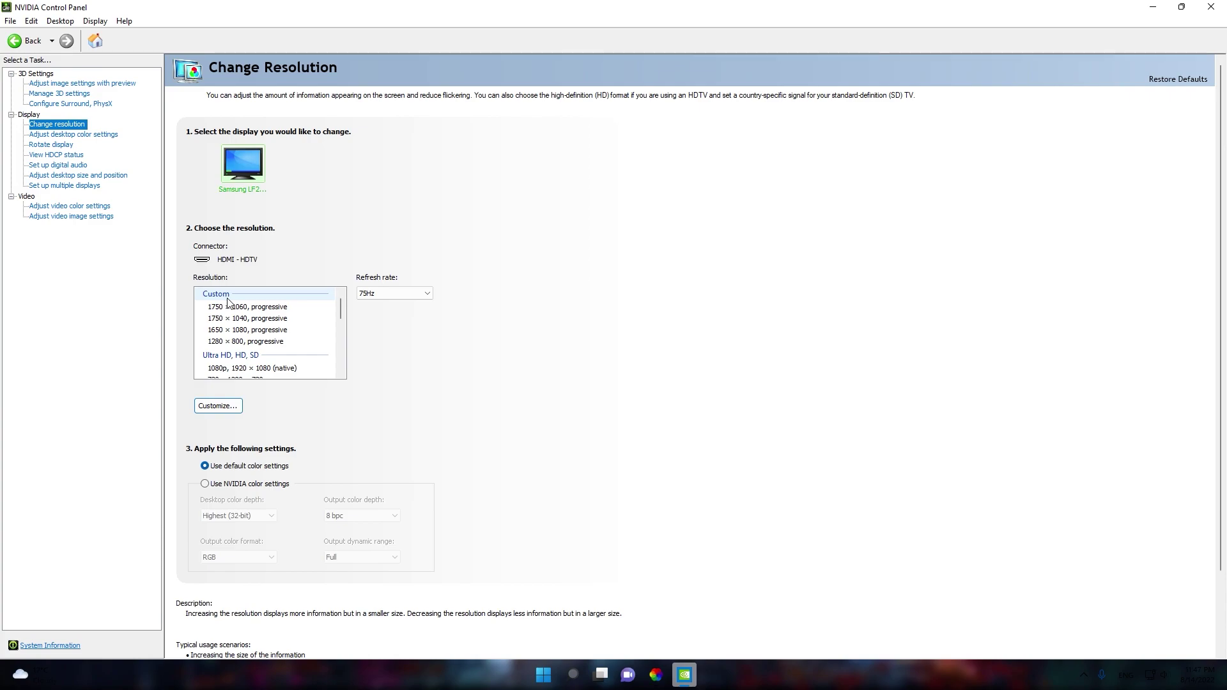
click(241, 342)
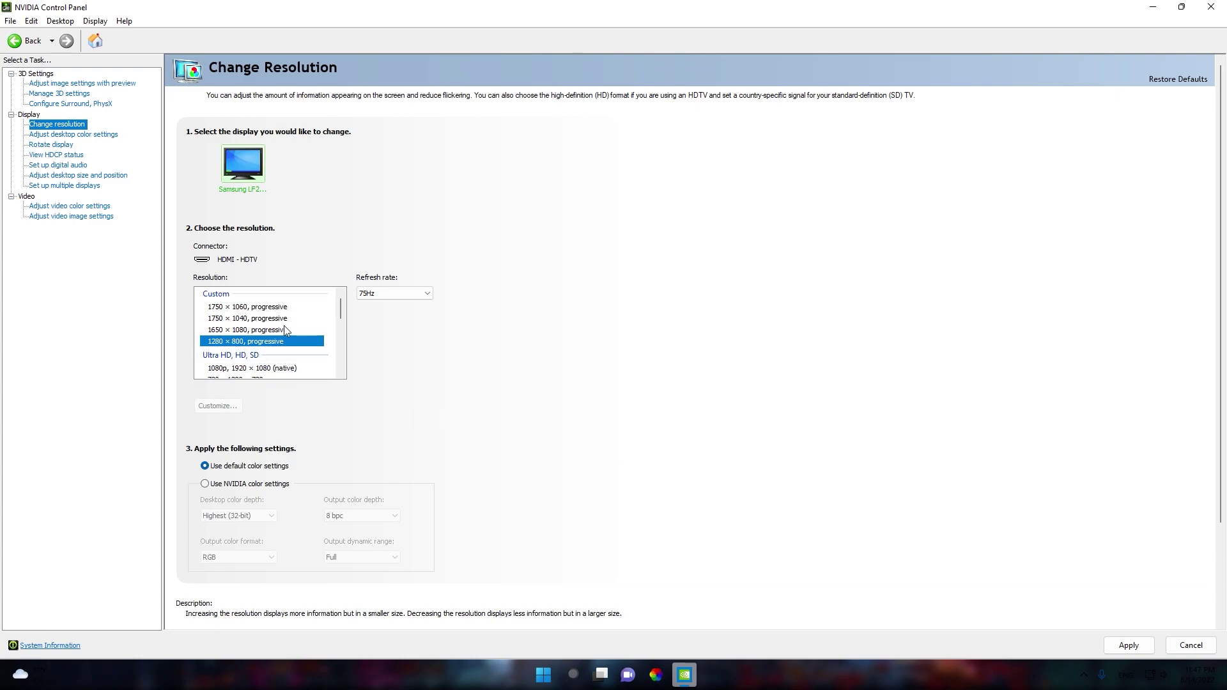
click(1129, 645)
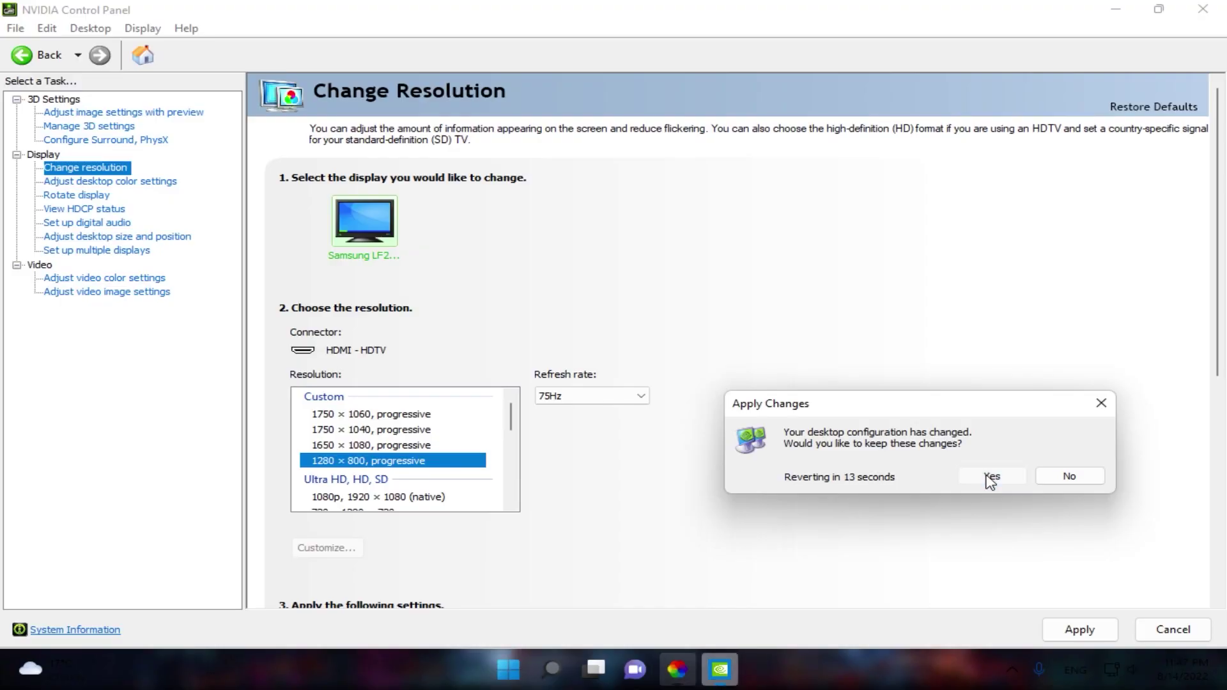
Confirm keeping the 1280 × 800 resolution and close NVIDIA Control Panel
click(986, 474)
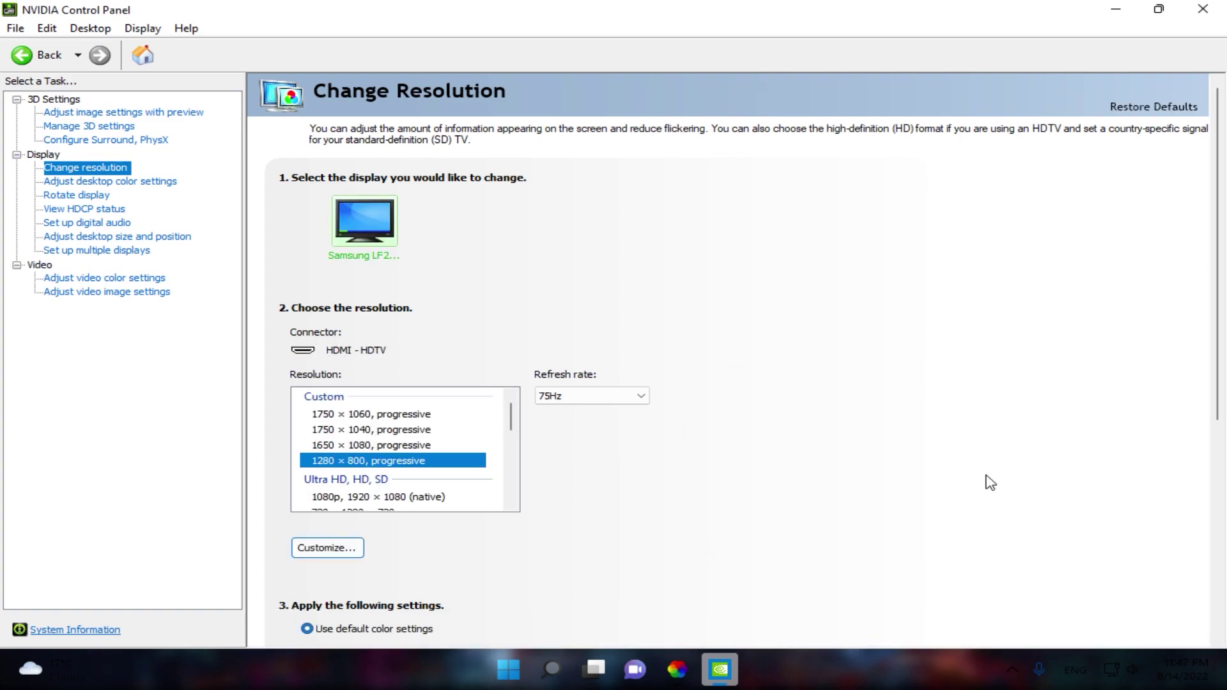
click(1201, 9)
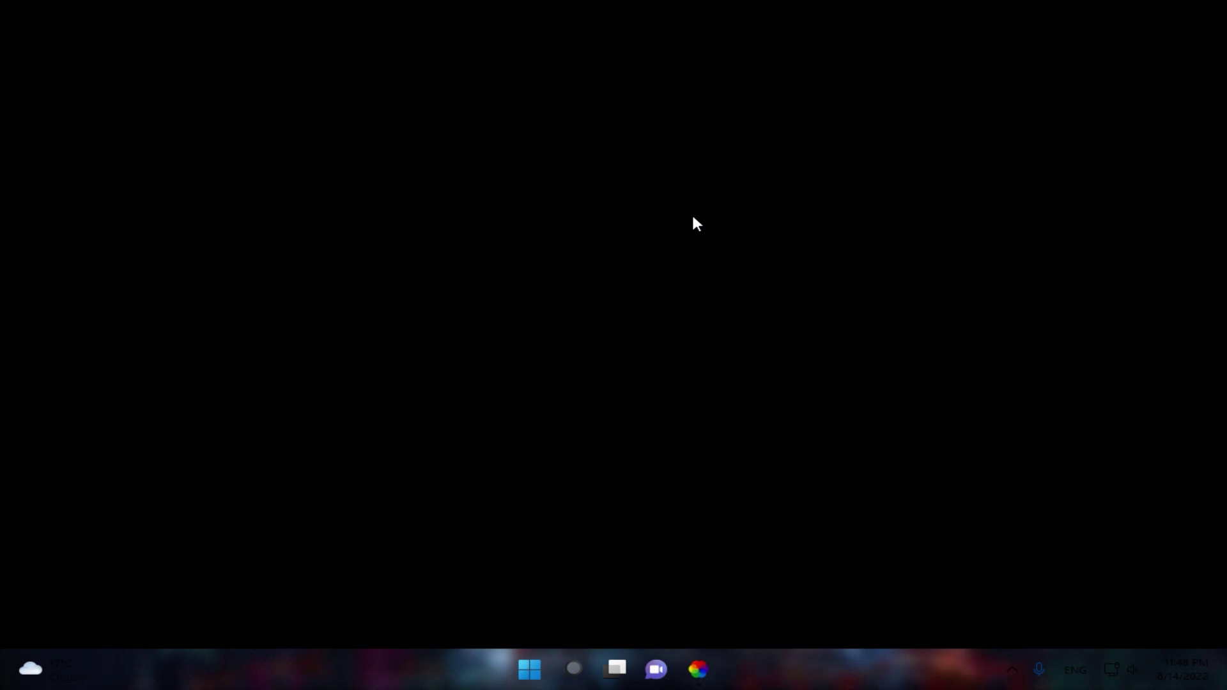
Open the Run app from search and run %localappdata% to show AppData\Local
click(532, 658)
text(r)
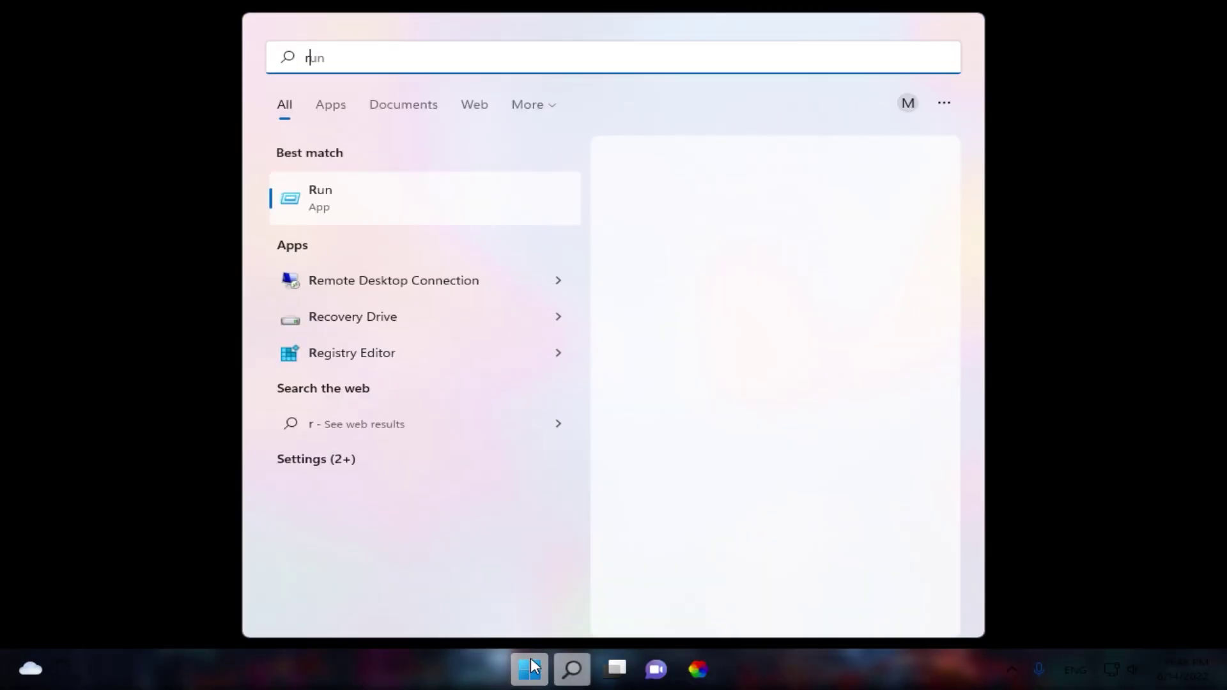
text(un)
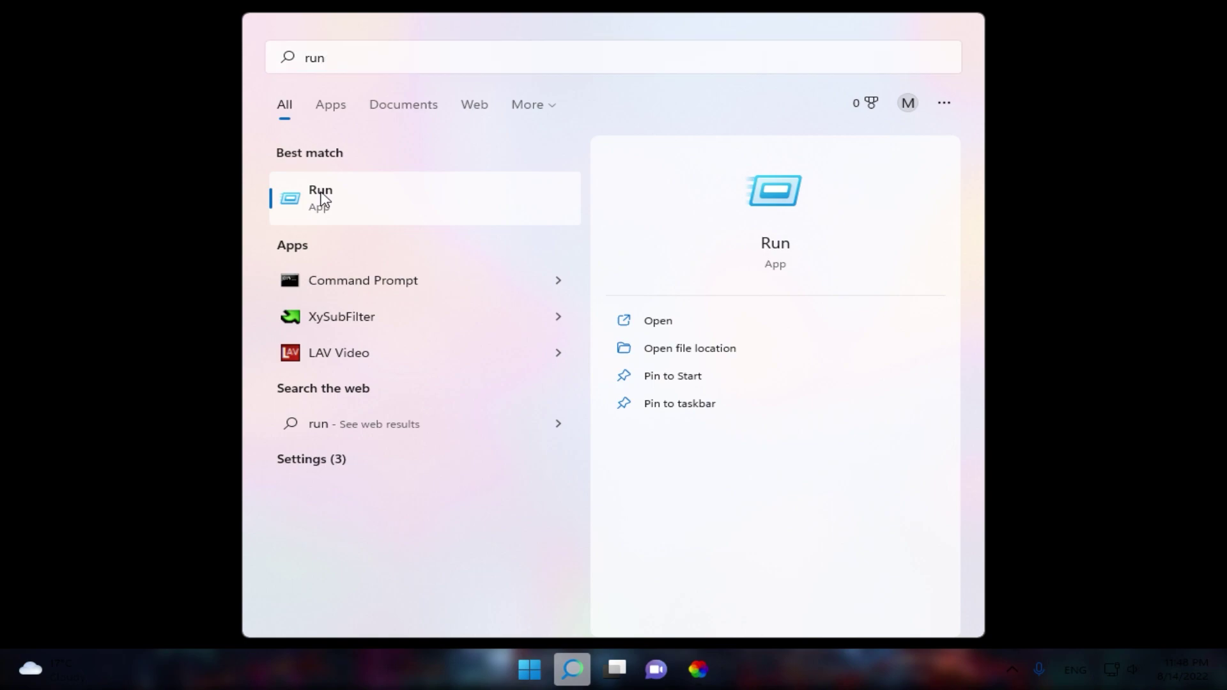
click(322, 202)
drag(292, 470, 777, 194)
click(683, 289)
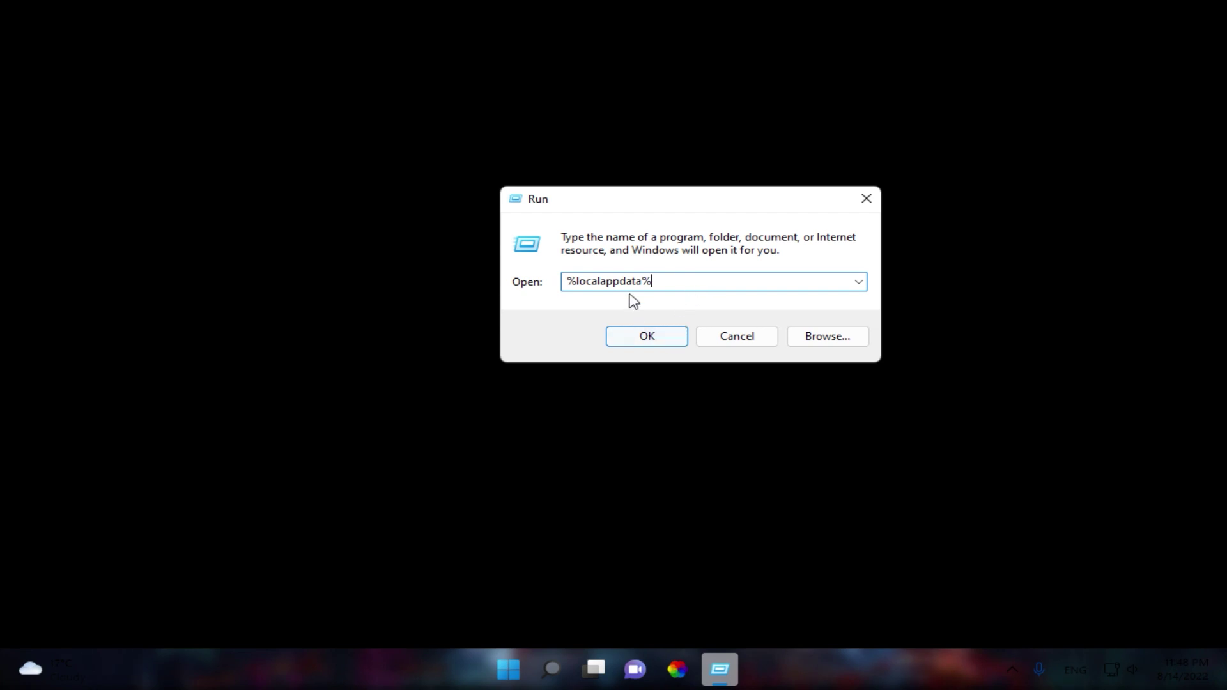
click(651, 338)
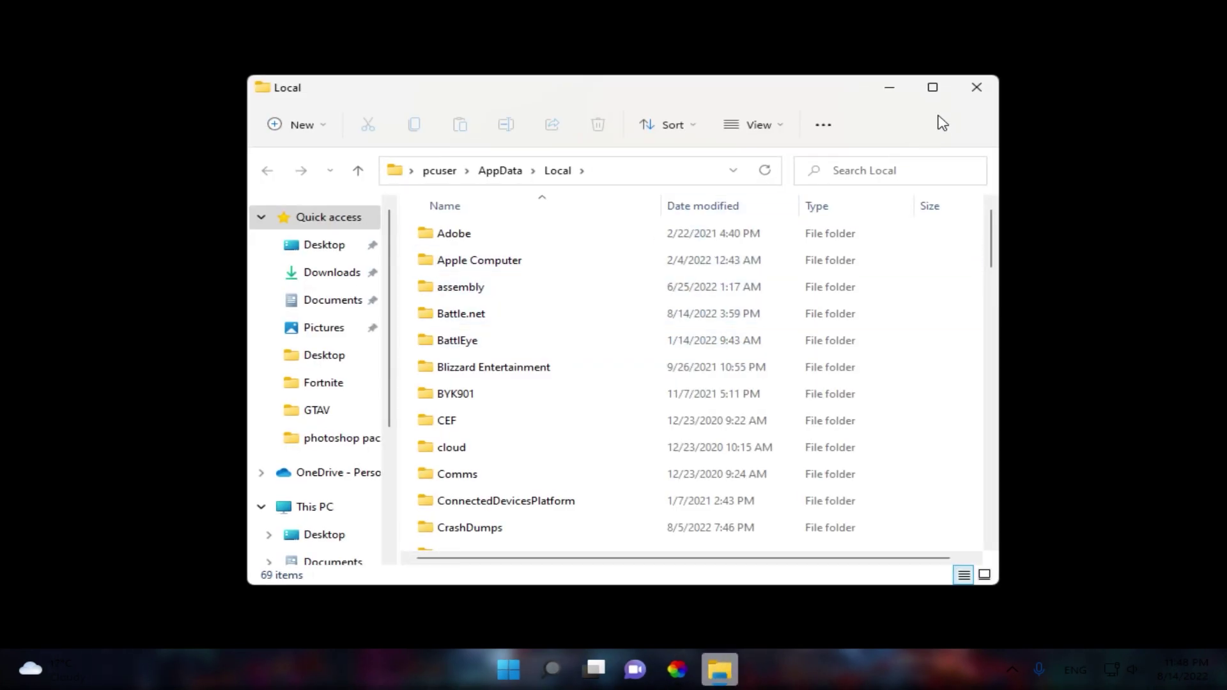
Maximize Explorer and navigate to FortniteGame\Saved\Config\WindowsClient
click(942, 97)
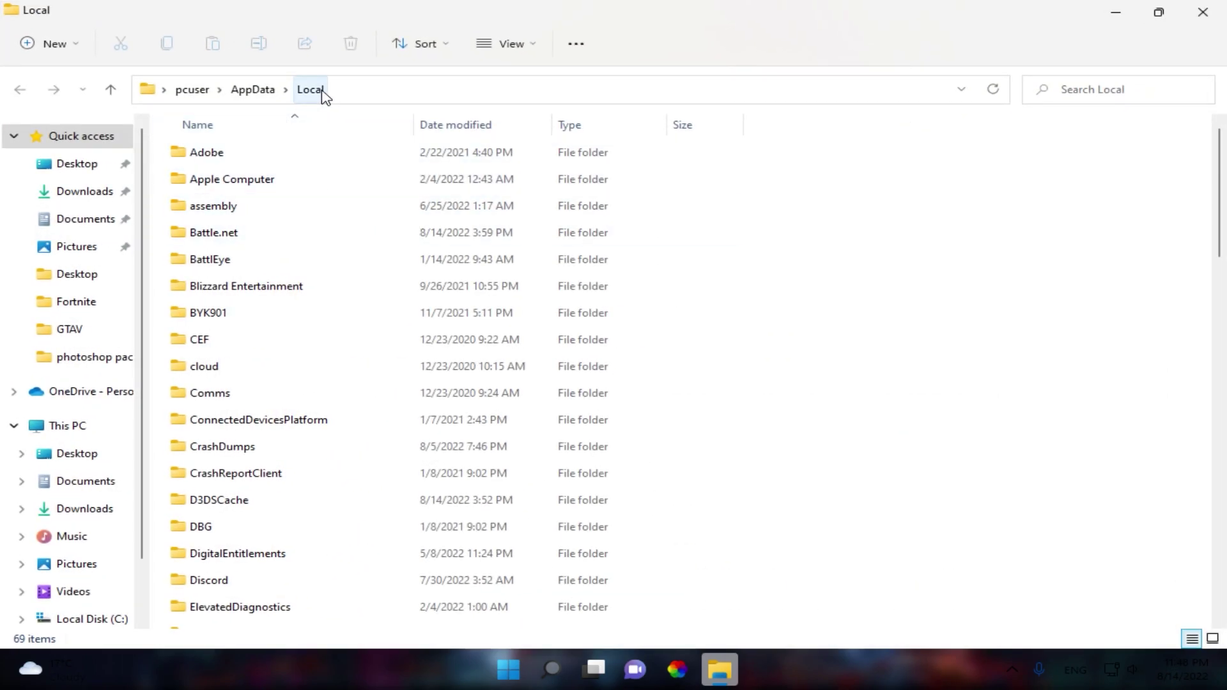
scroll(396, 554, down, 4)
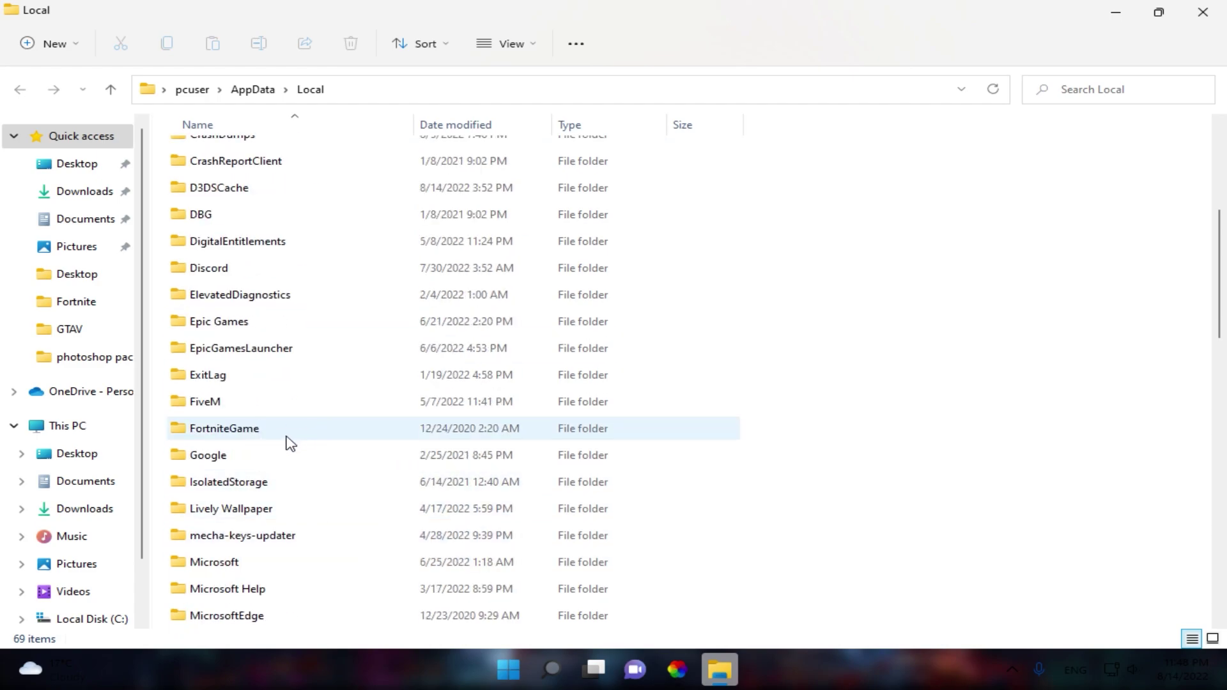
scroll(291, 441, down, 1)
click(278, 348)
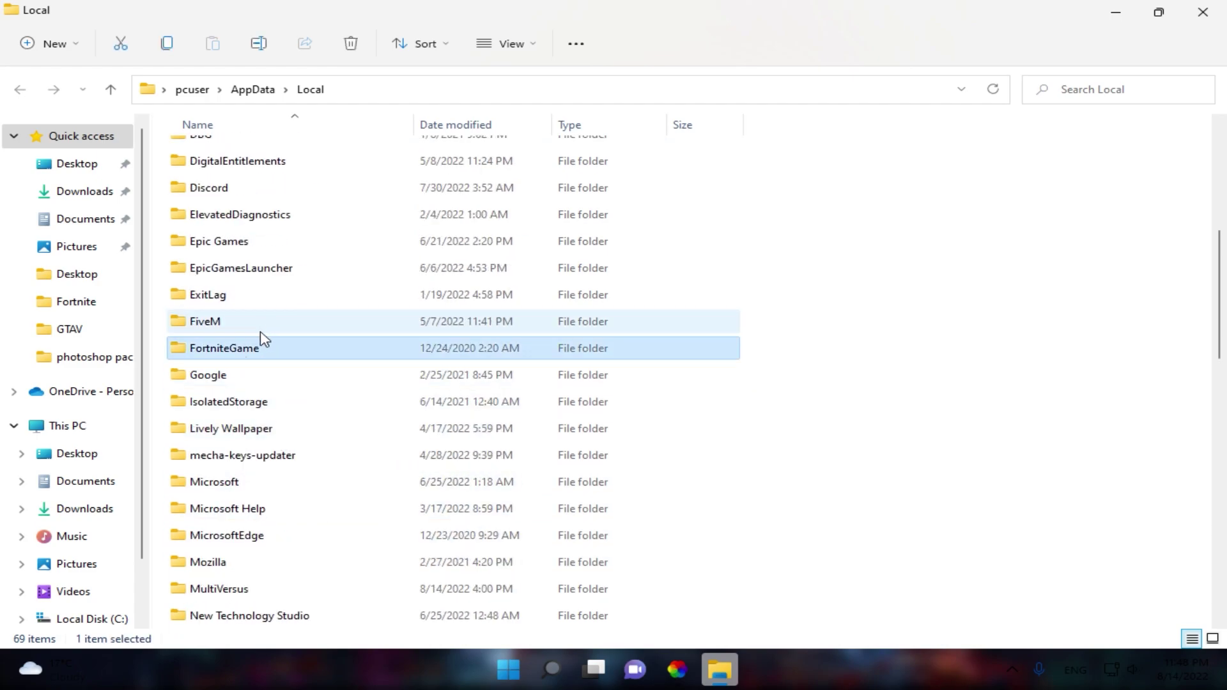
double_click(310, 350)
click(286, 164)
double_click(286, 161)
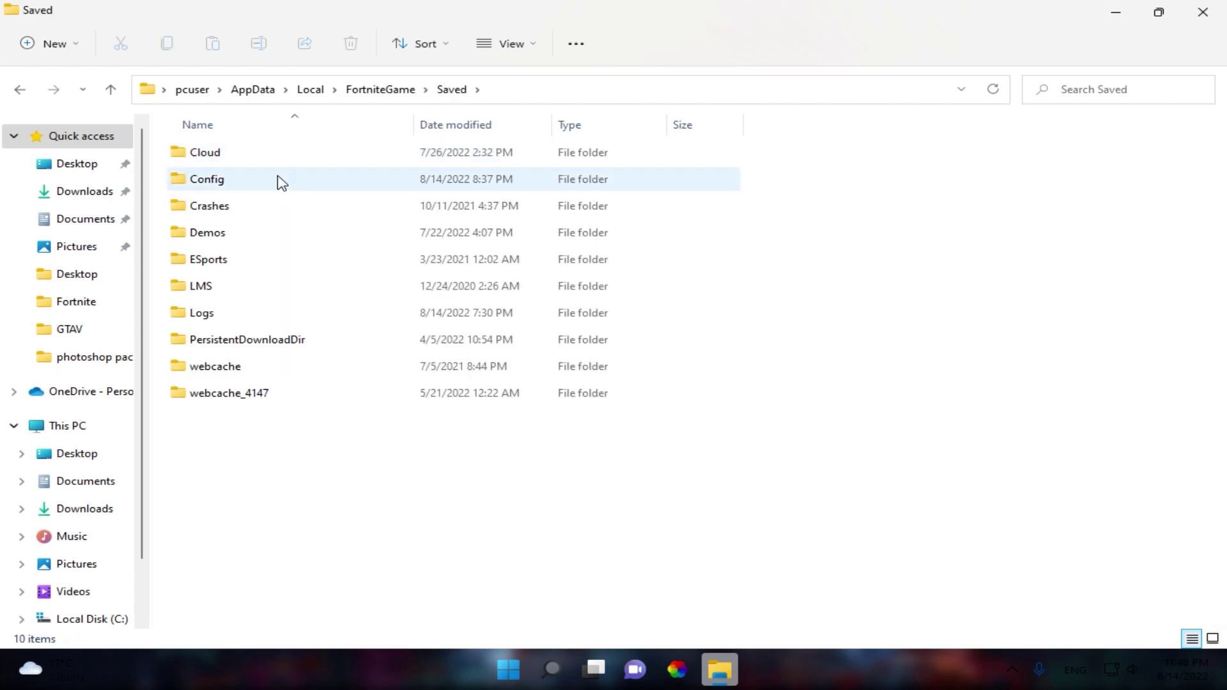
double_click(275, 181)
double_click(279, 181)
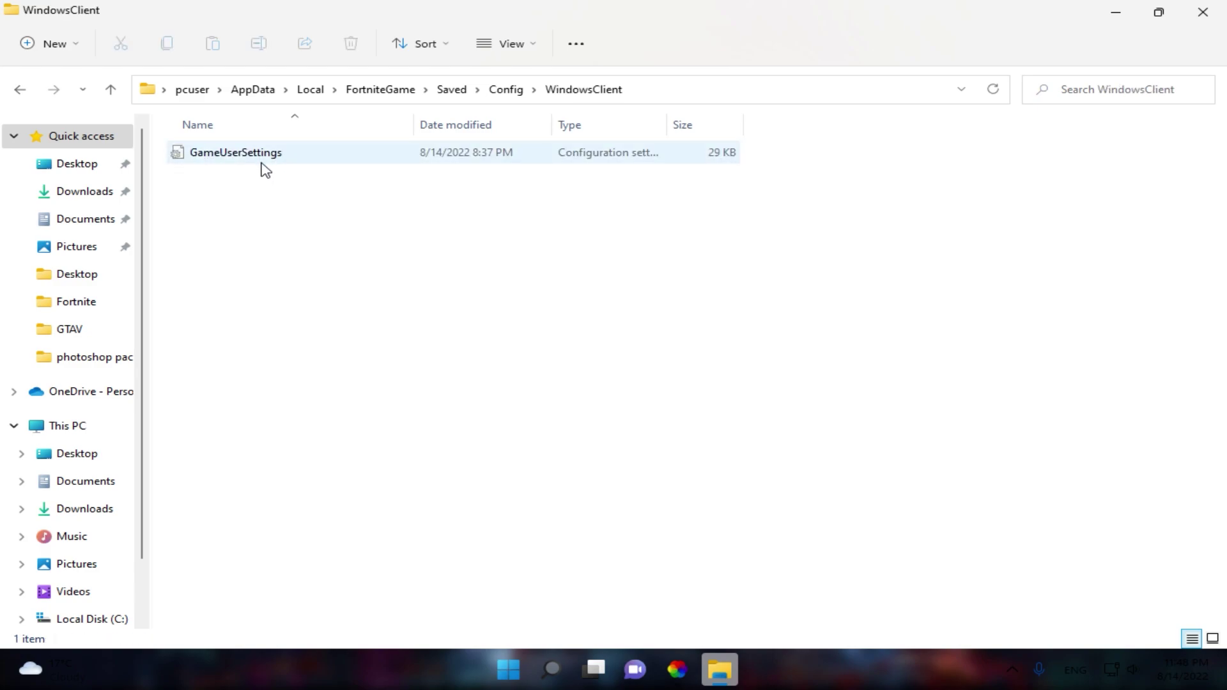
Open GameUserSettings in a maximized Notepad and scroll to the resolution entries
double_click(320, 156)
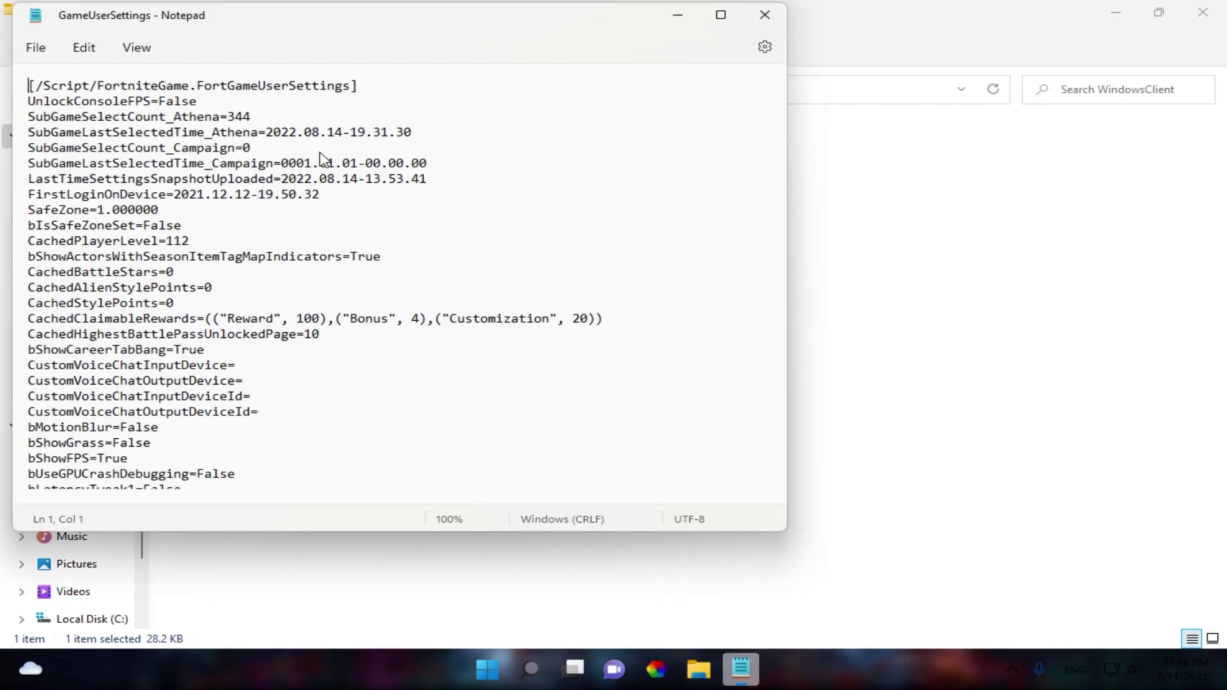
click(721, 14)
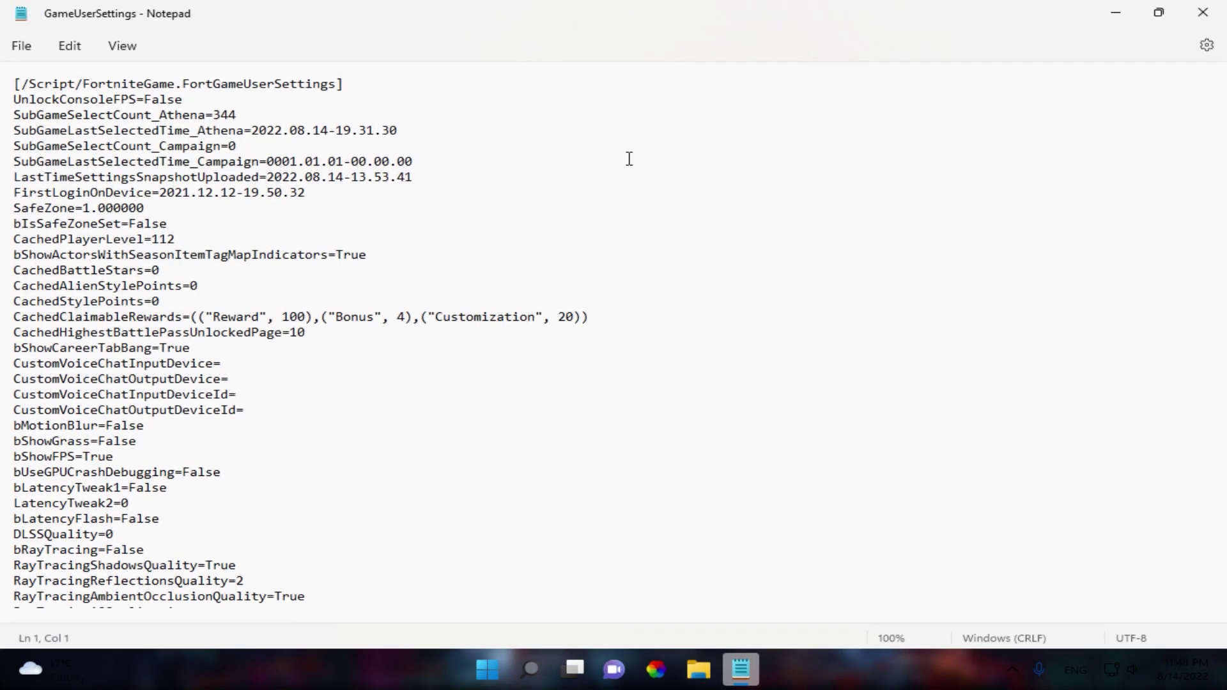
scroll(577, 171, down, 3)
scroll(577, 172, down, 20)
scroll(548, 185, down, 13)
scroll(532, 190, down, 10)
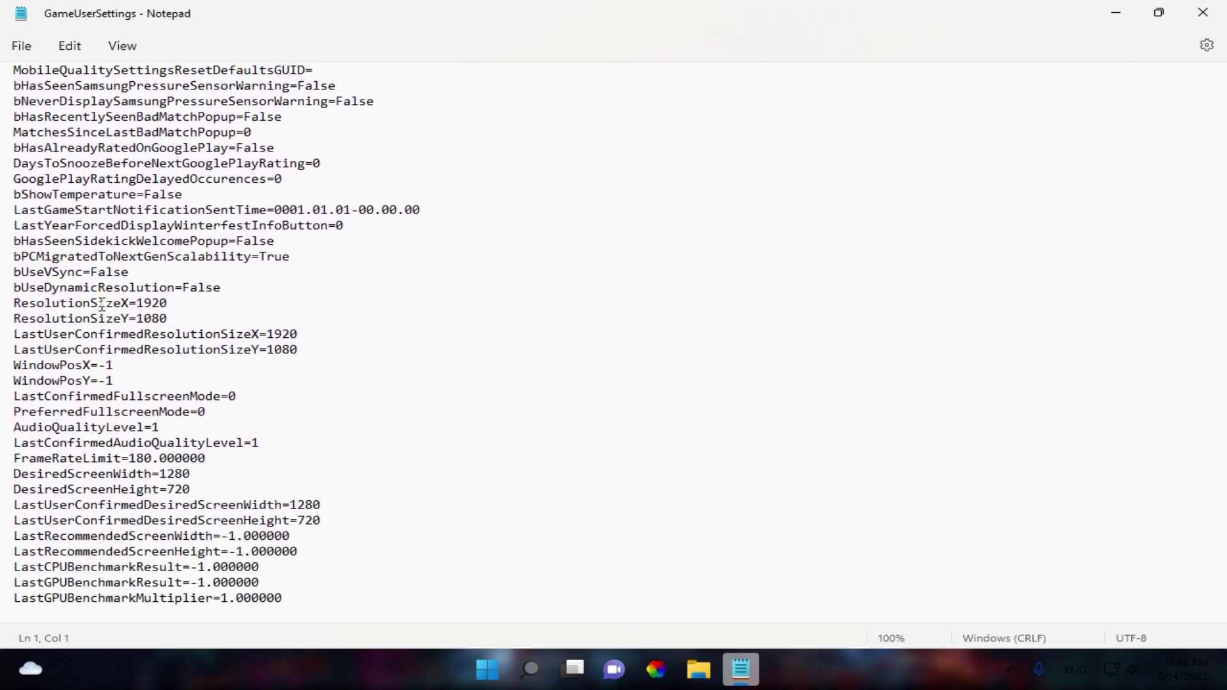
Set ResolutionSizeX/Y and LastUserConfirmedResolutionSizeX/Y to 1280 and 800
drag(36, 303, 142, 303)
text(280)
drag(168, 318, 137, 319)
text(800)
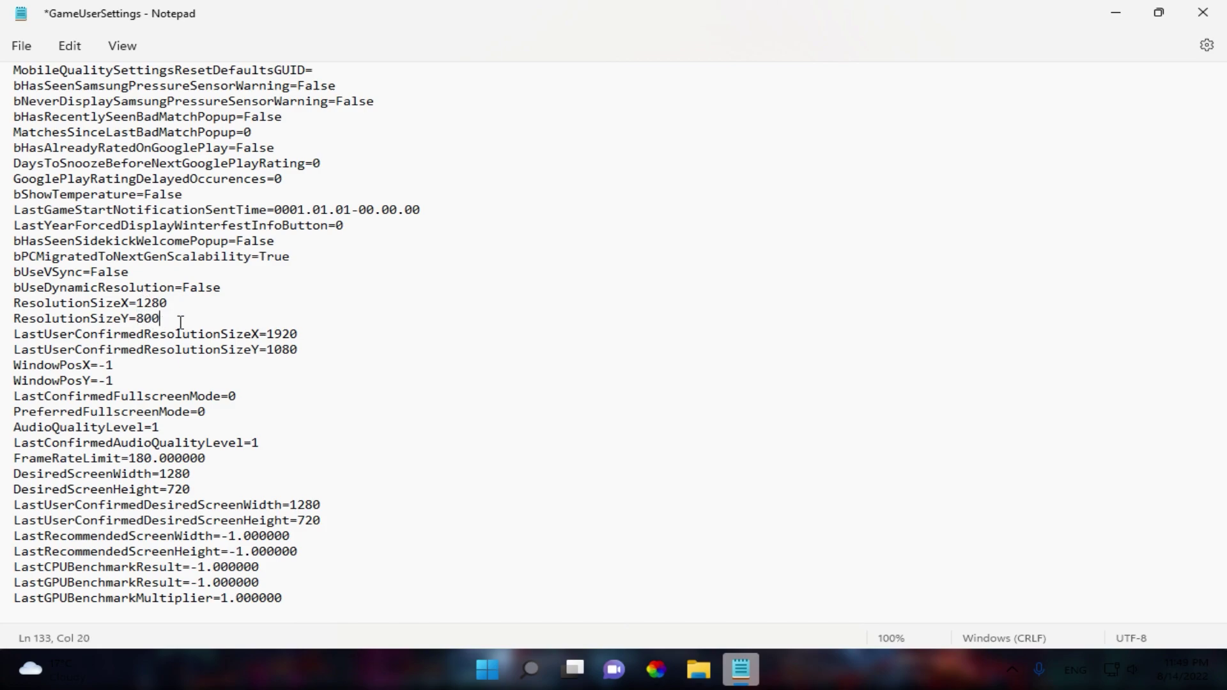
drag(298, 334, 267, 350)
text(1280)
text(800)
Save GameUserSettings from the File menu and close Notepad
click(23, 51)
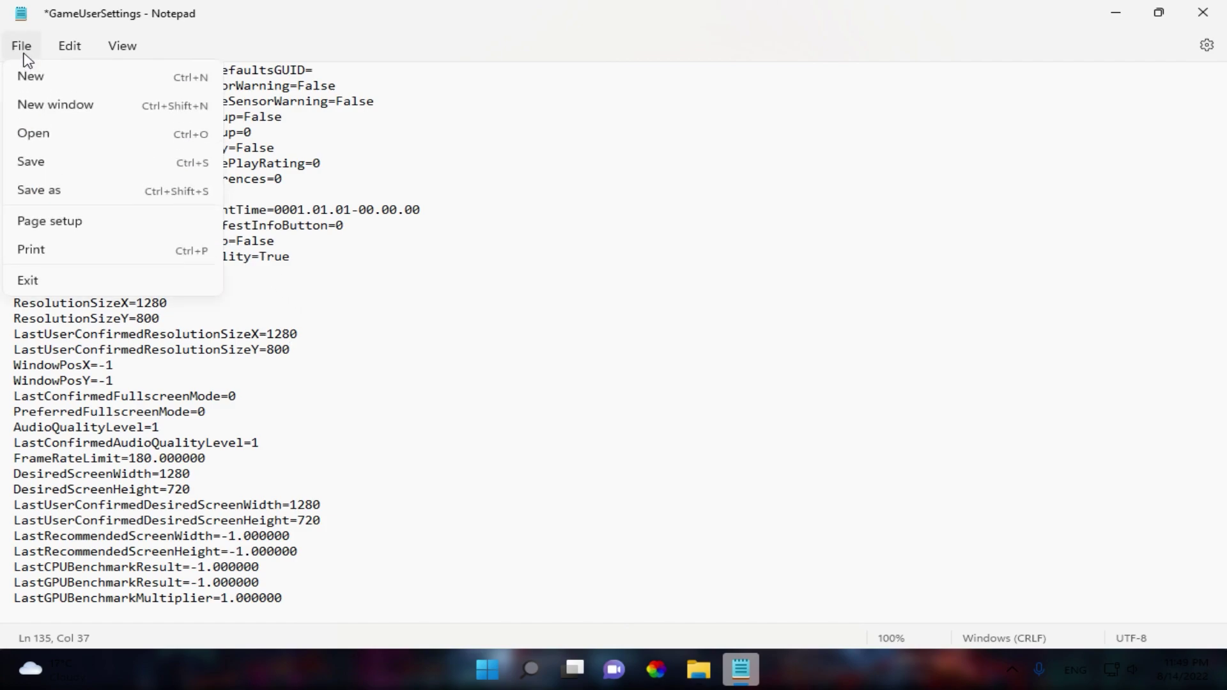
click(55, 164)
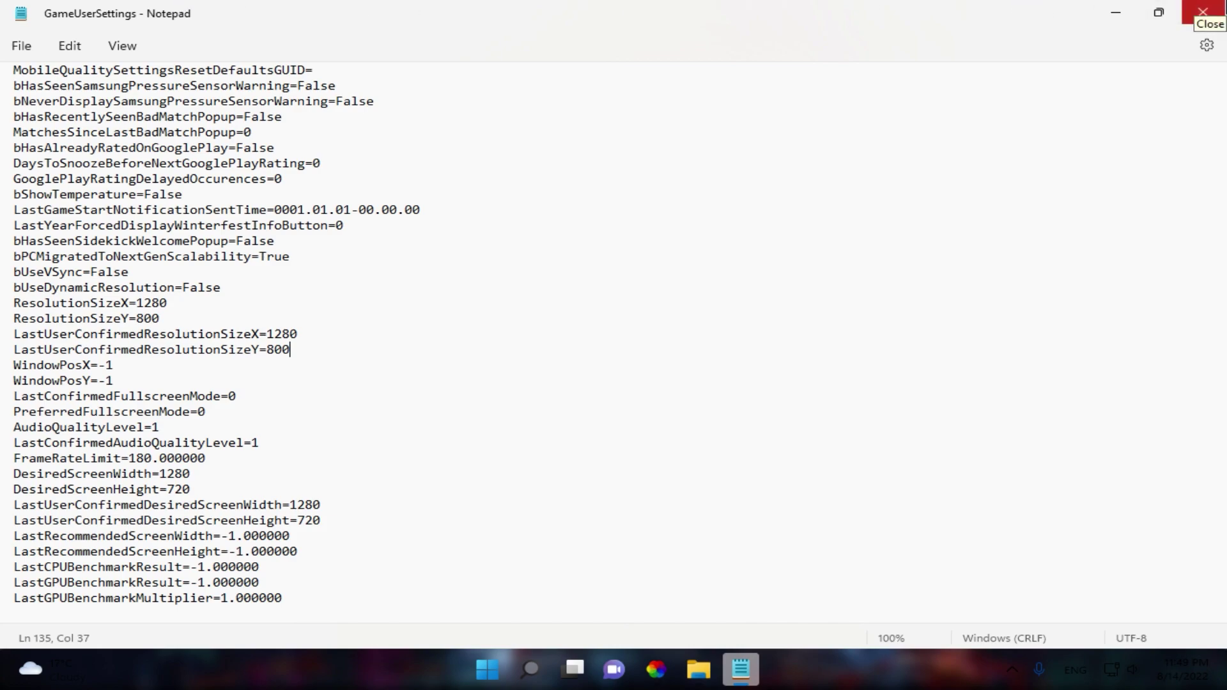
click(1202, 12)
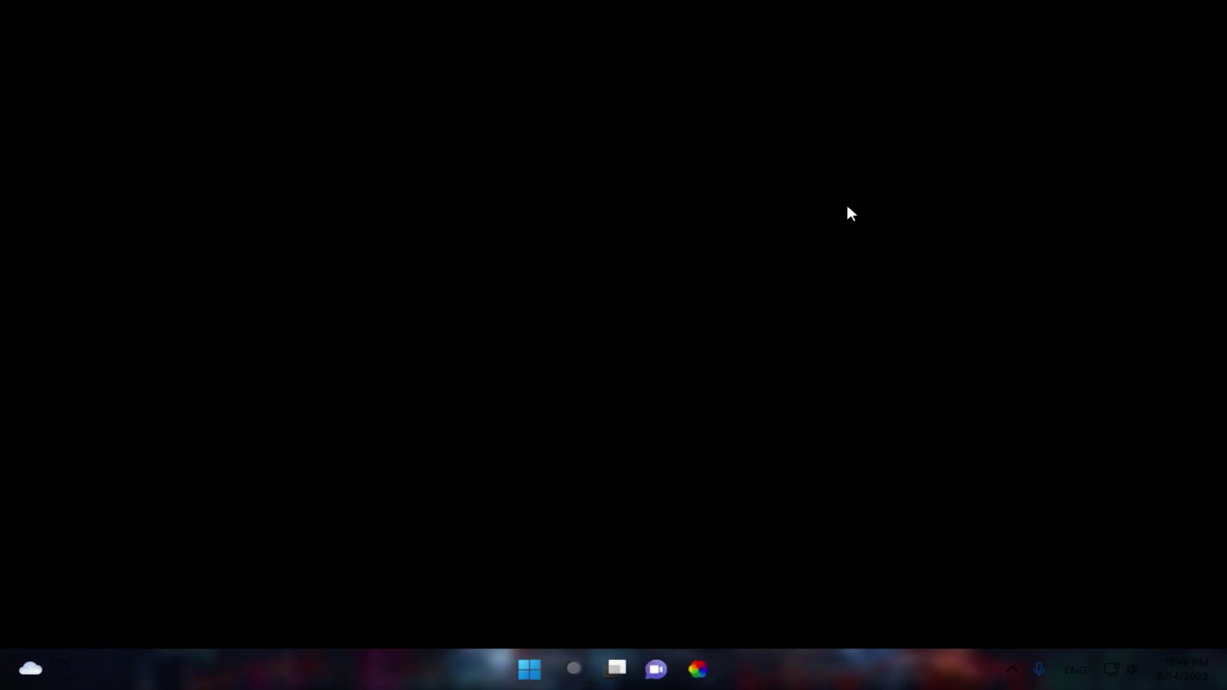